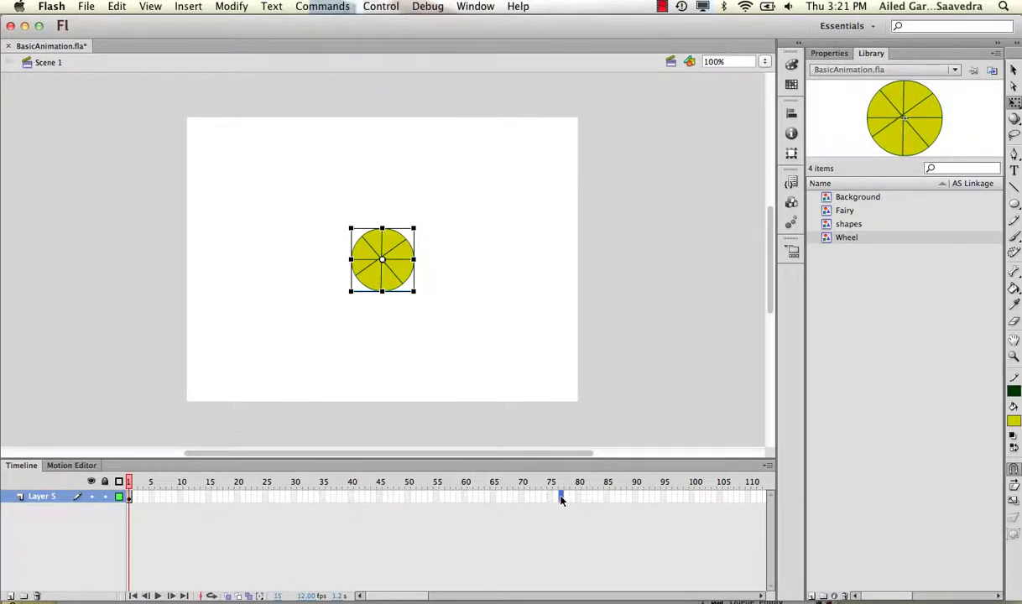
- Extend Layer 5 to frame 77 and create a motion tween for the wheel across the span
right_click(561, 500)
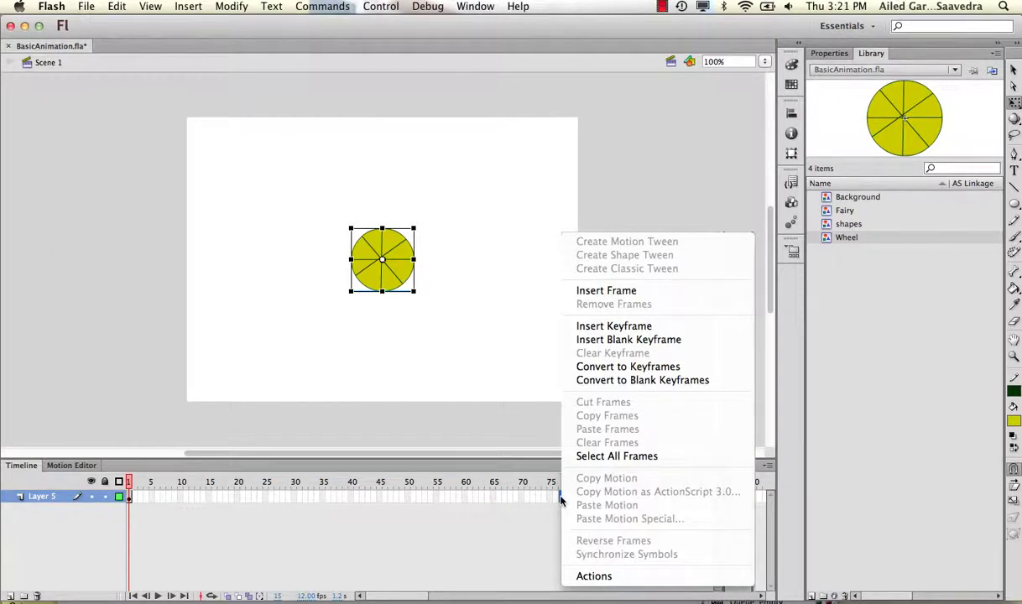
click(588, 290)
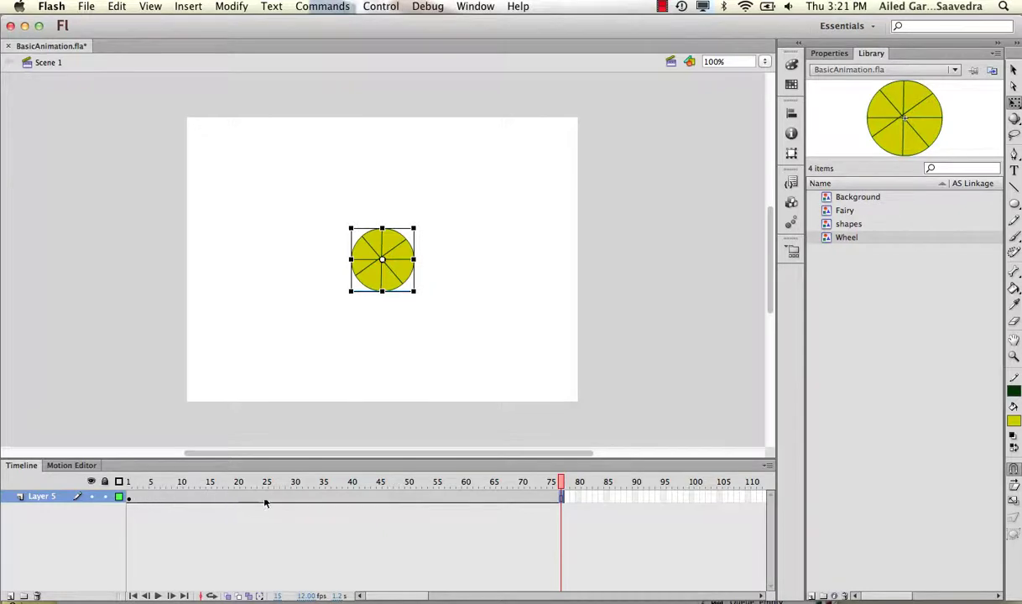
click(209, 498)
right_click(309, 498)
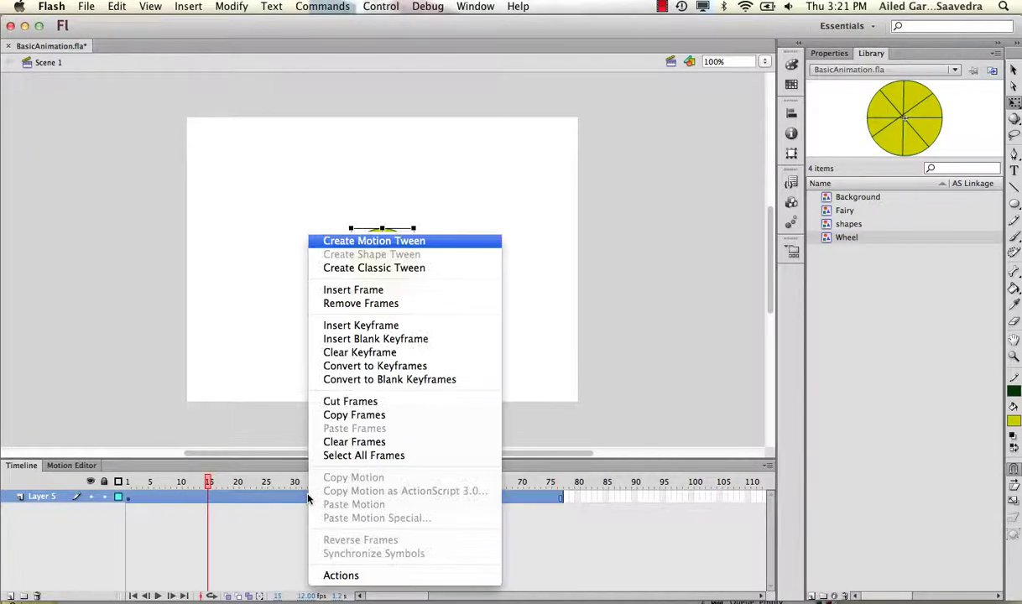
click(351, 244)
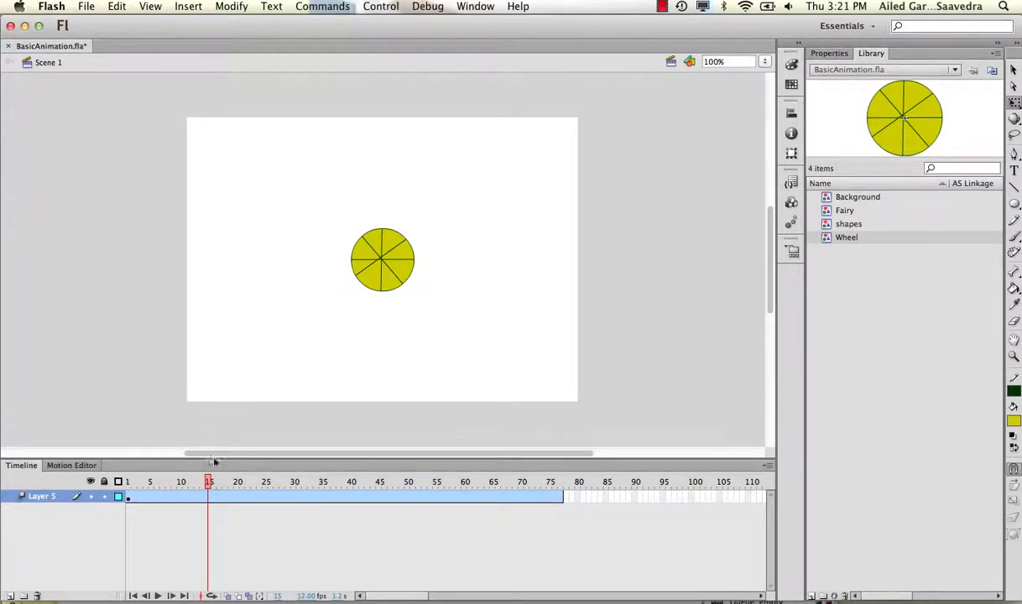
- Rotate the wheel clockwise with the Free Transform tool at frame 15 and again at frame 29
click(373, 250)
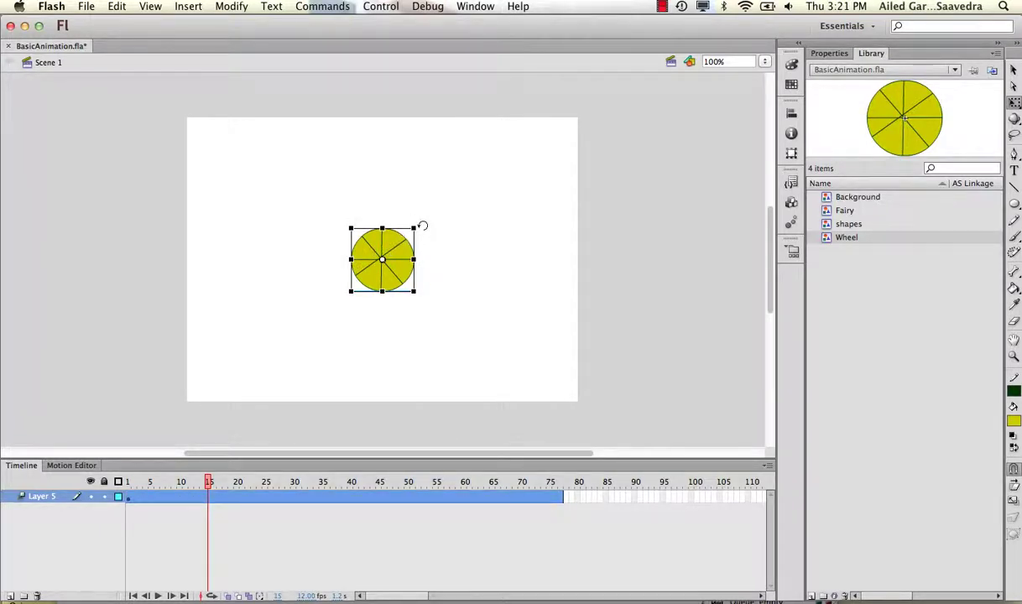
drag(422, 224, 437, 265)
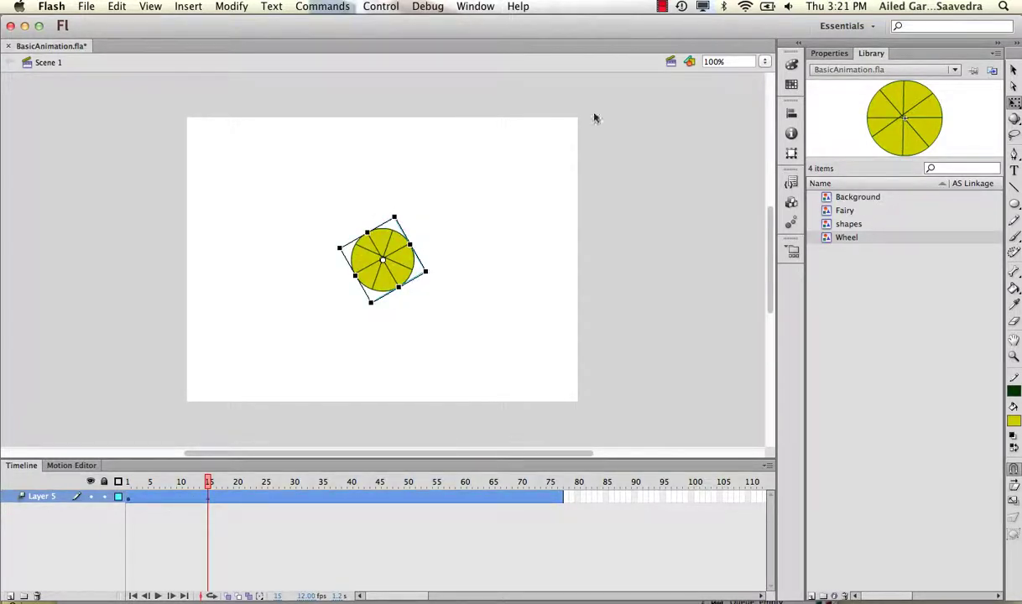
click(1015, 104)
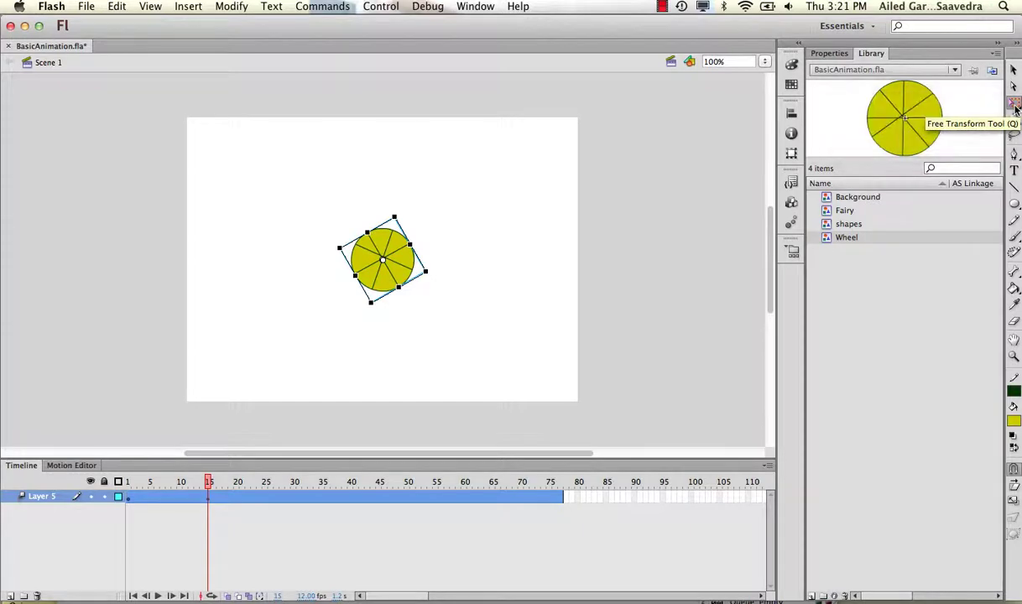
click(290, 484)
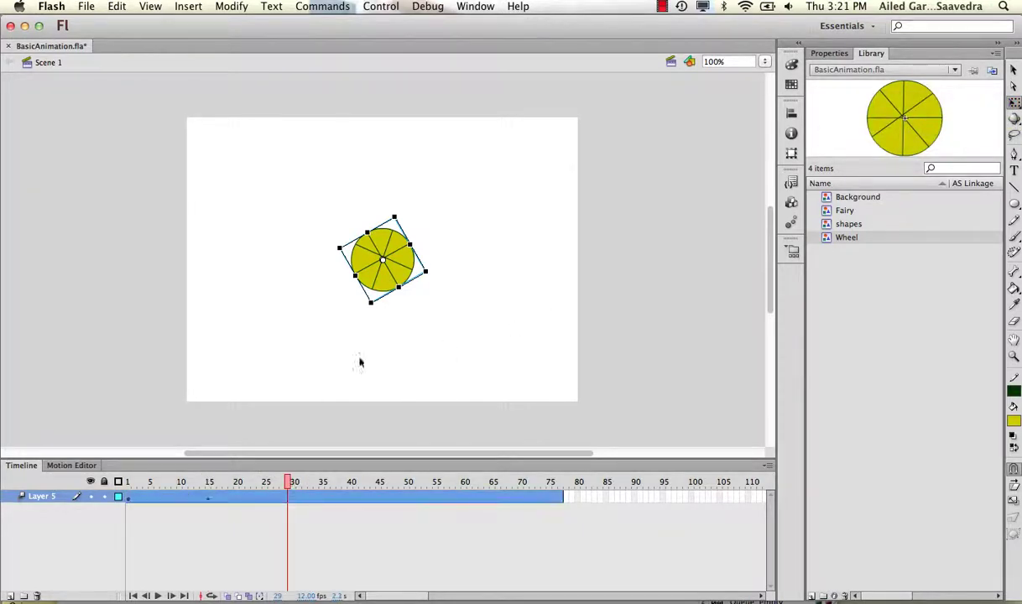
drag(434, 277, 396, 299)
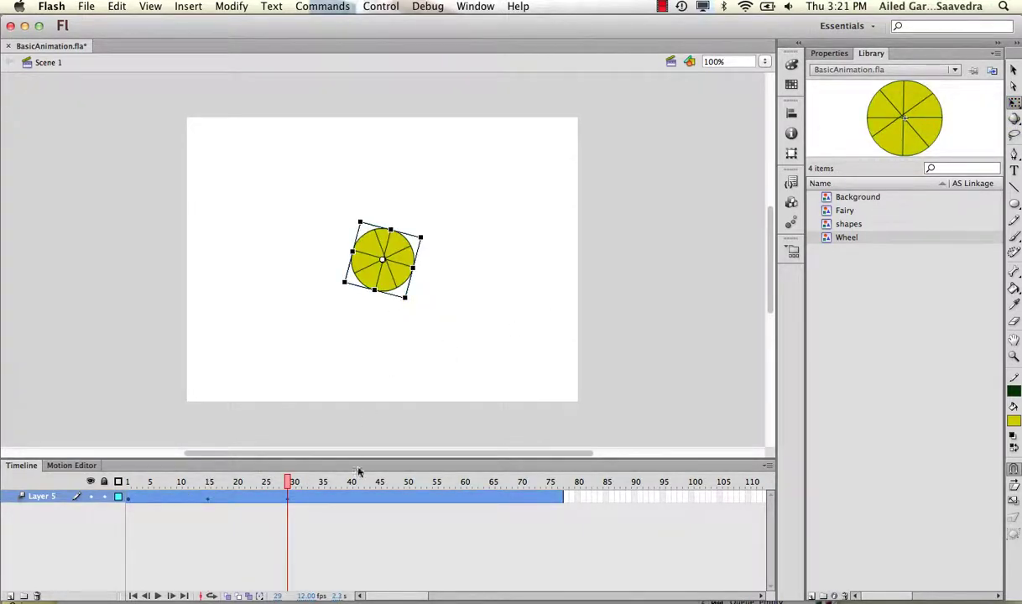
- Rotate the wheel further clockwise at frames 42, 58 and 71
click(362, 480)
click(383, 324)
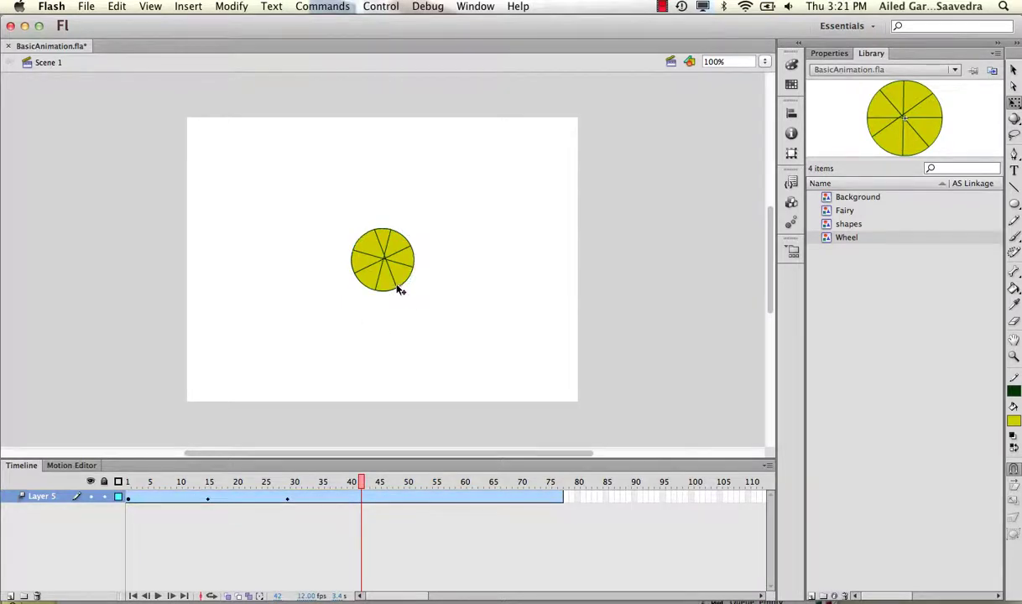
click(398, 286)
drag(410, 304, 368, 340)
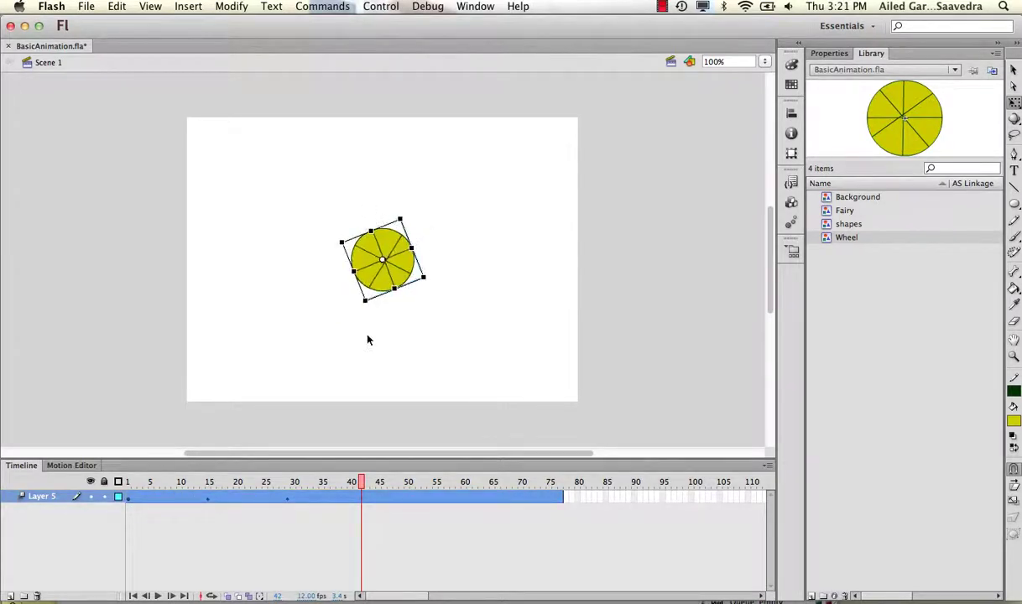
click(452, 481)
drag(434, 283, 362, 326)
click(525, 482)
- Play the animation from frame 1 and scrub through it to review the wheel's rotation
click(128, 483)
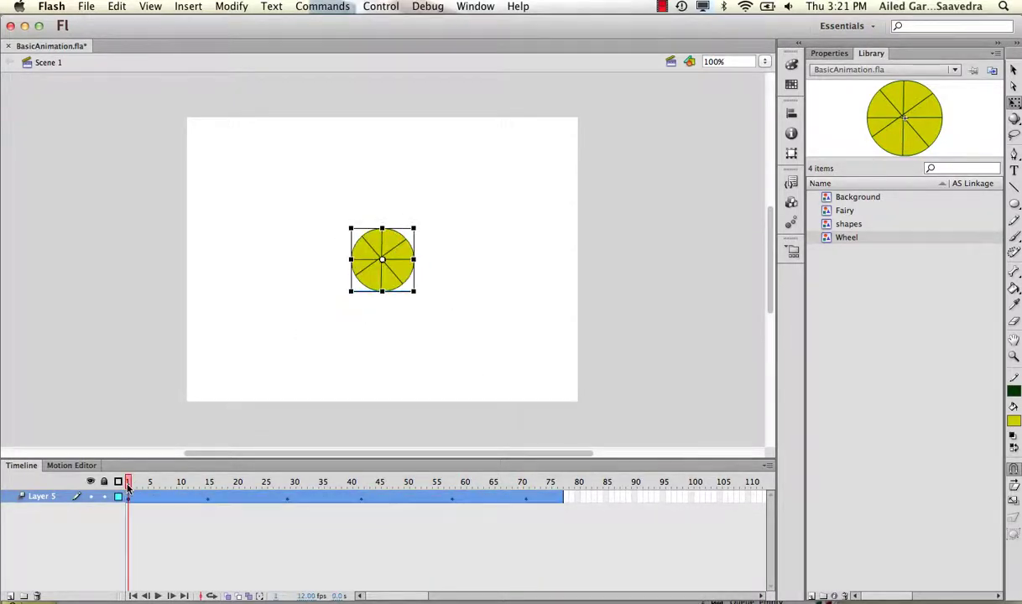
key(Return)
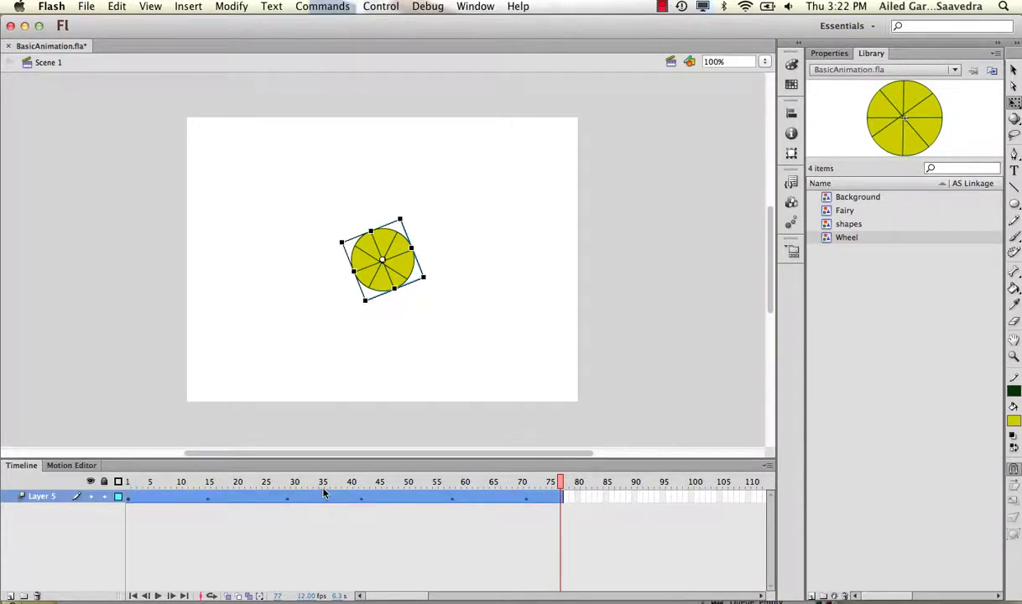
drag(324, 493, 555, 485)
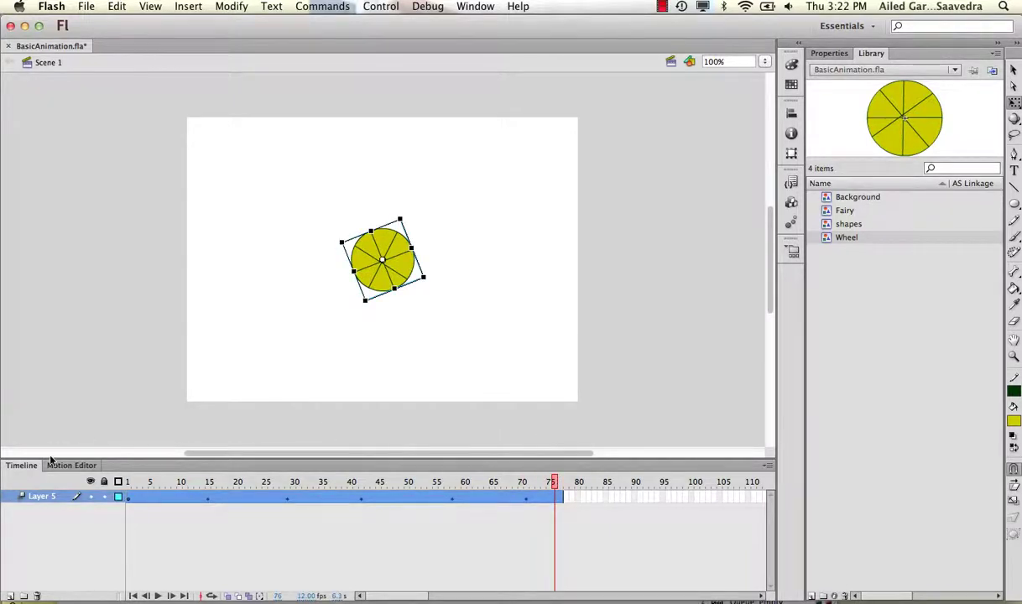
- Add a new layer above Layer 5 and place a second Wheel instance on the stage, below and left of the first
click(12, 597)
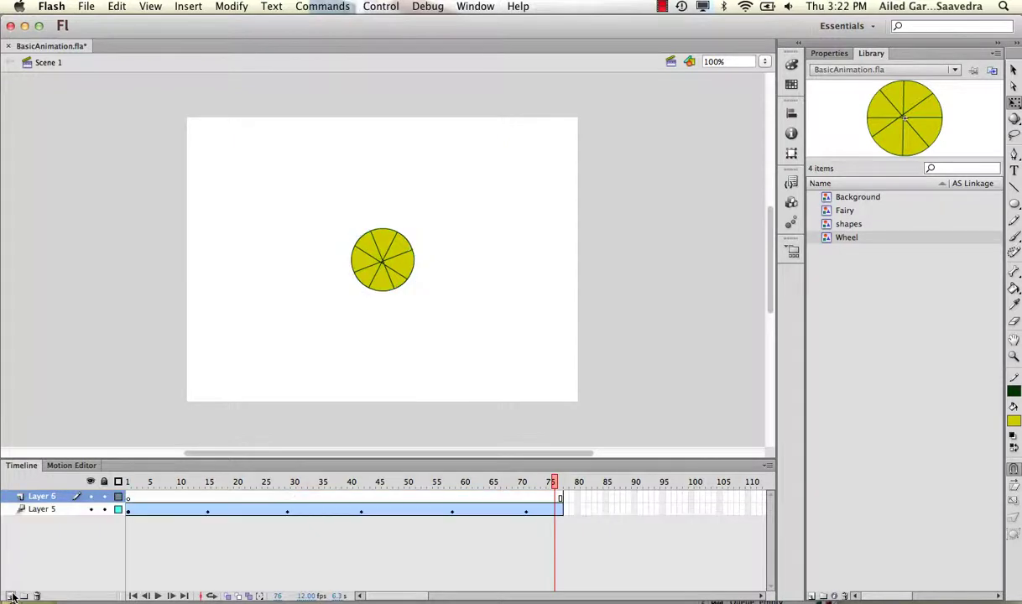
drag(842, 239, 310, 309)
click(139, 483)
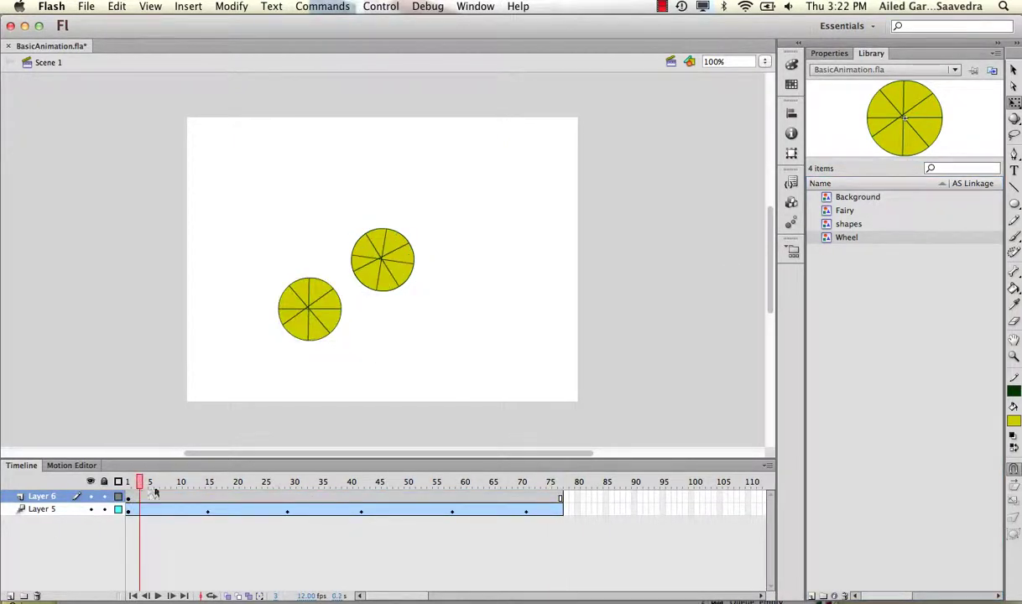
click(162, 501)
drag(160, 482, 319, 481)
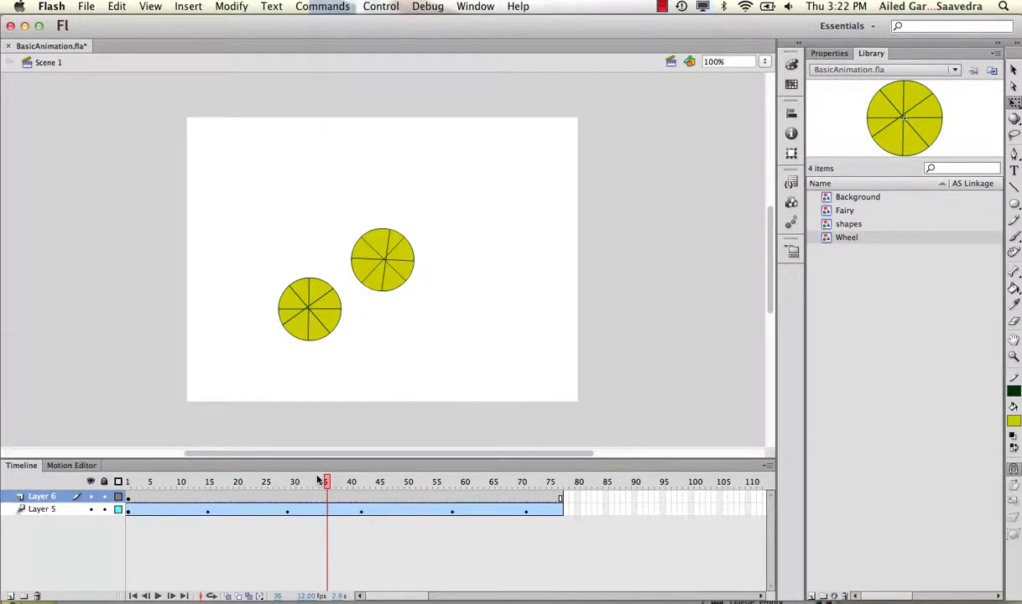
- Create a motion tween for the second wheel on Layer 6 and select that wheel
right_click(276, 498)
click(331, 241)
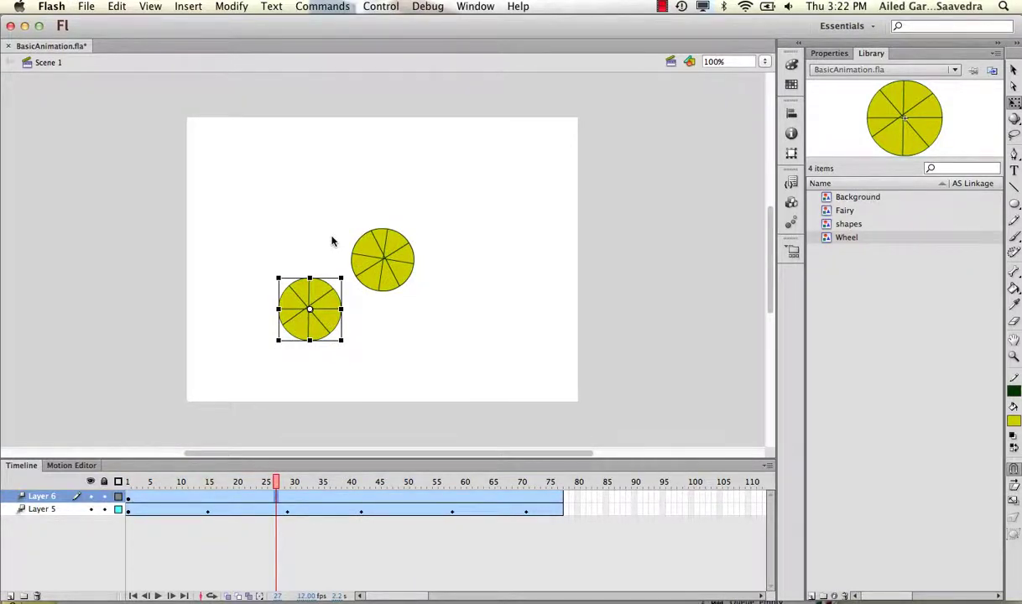
click(309, 303)
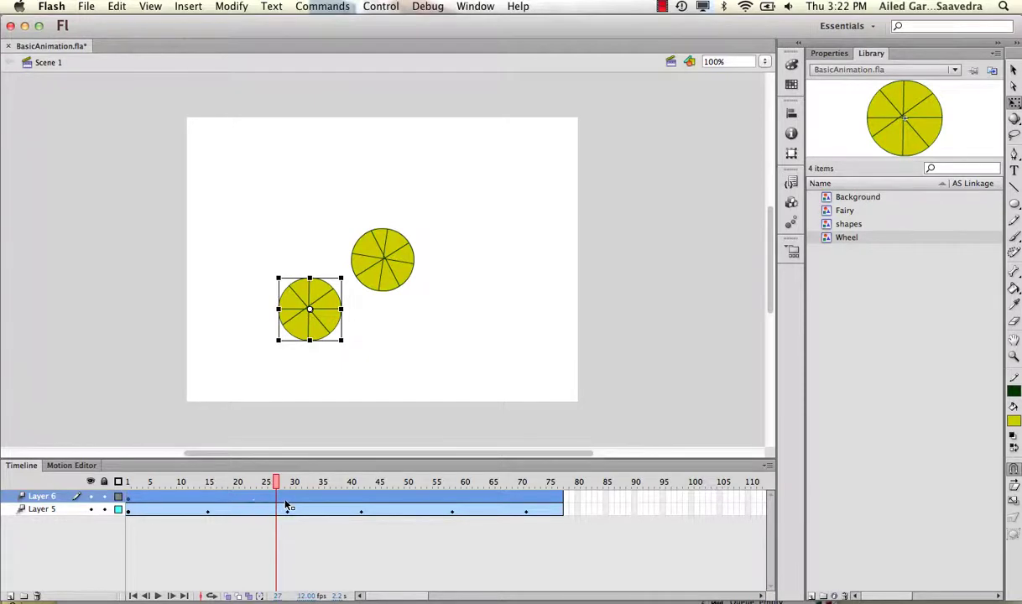
- Set the Layer 6 motion tween to rotate the wheel 4 times clockwise
click(827, 54)
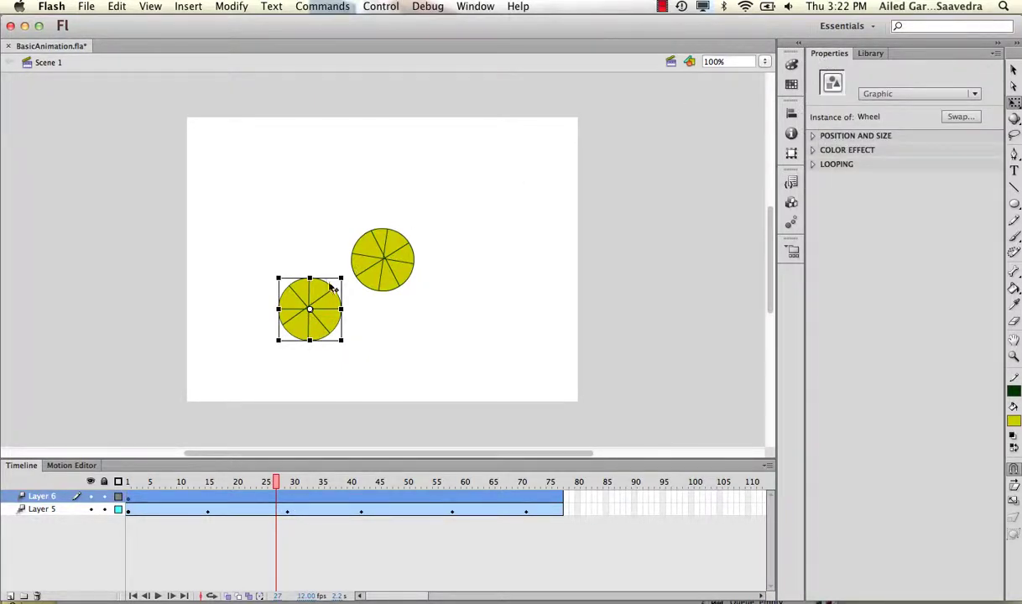
click(812, 136)
click(815, 196)
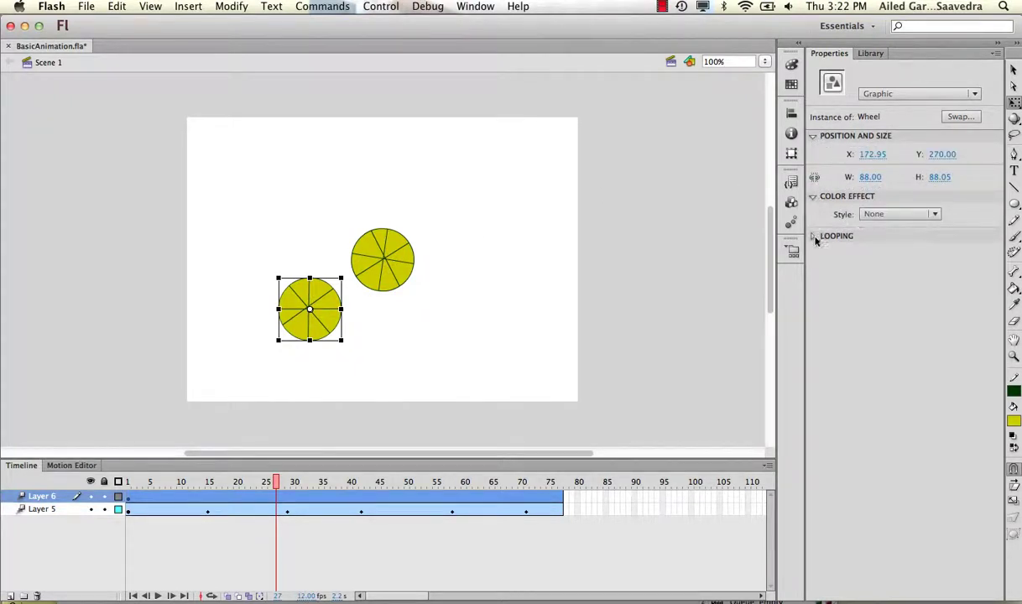
click(814, 237)
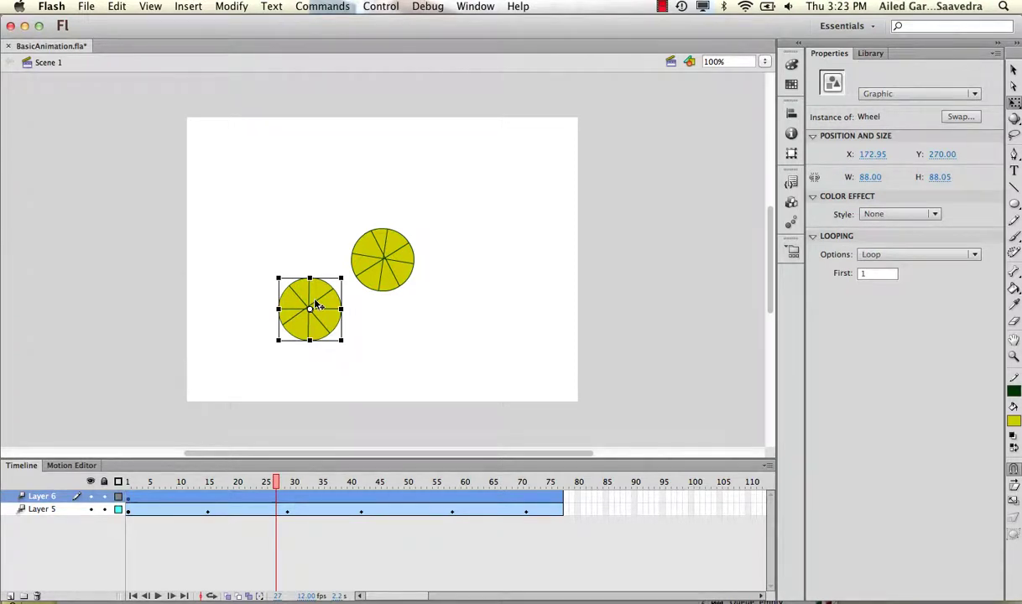
click(275, 500)
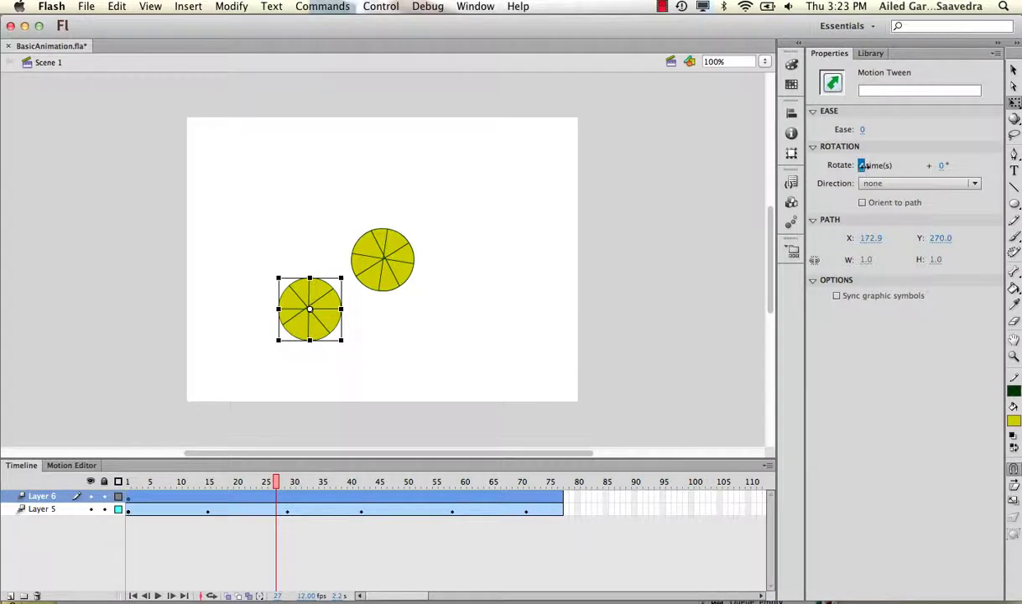
key(Return)
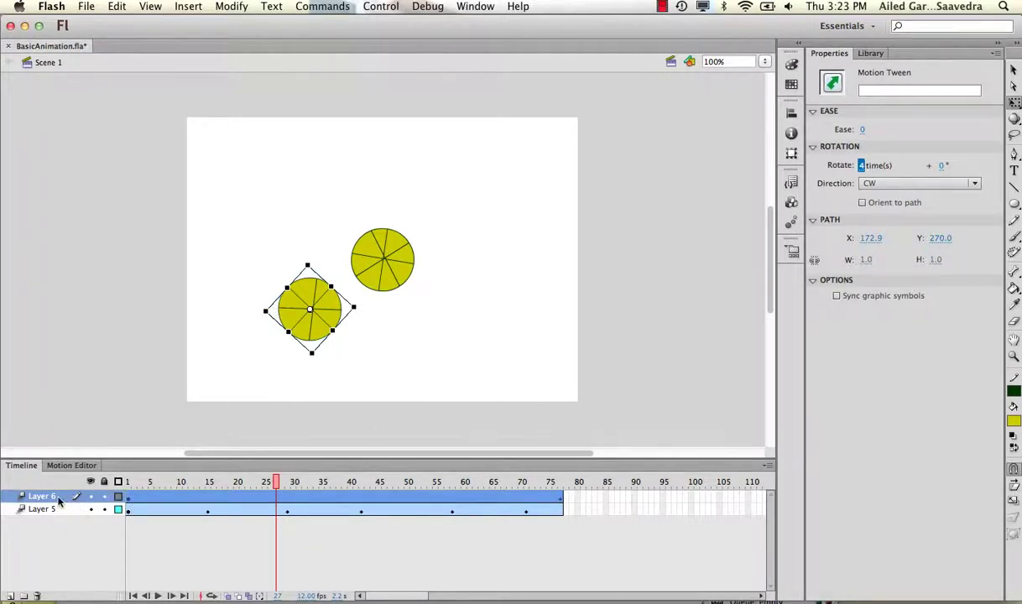
- Scrub through the timeline and play the animation from frame 1 to compare both wheels' rotation
click(162, 479)
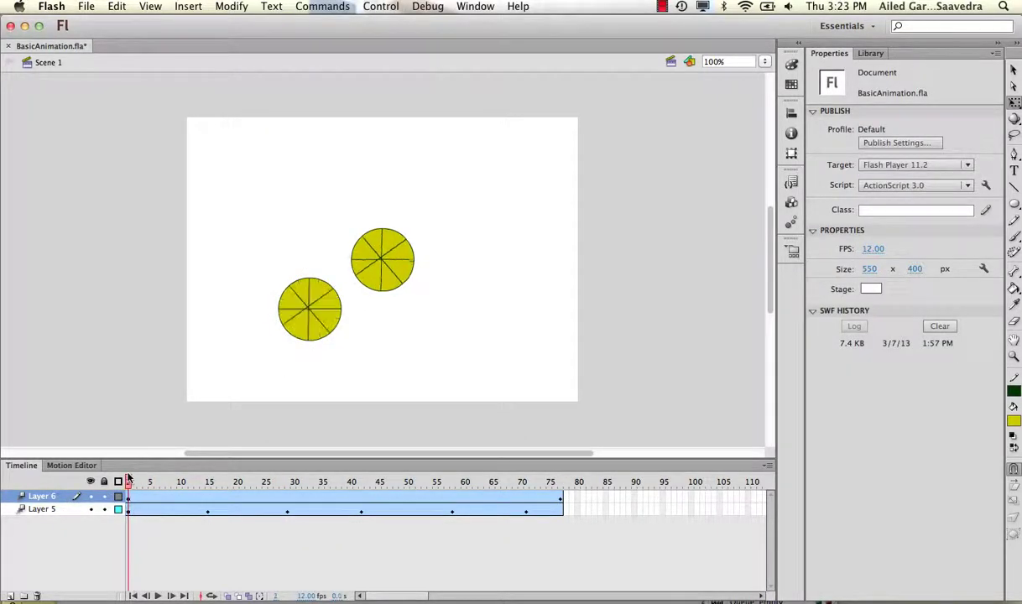
drag(157, 475, 447, 470)
key(Return)
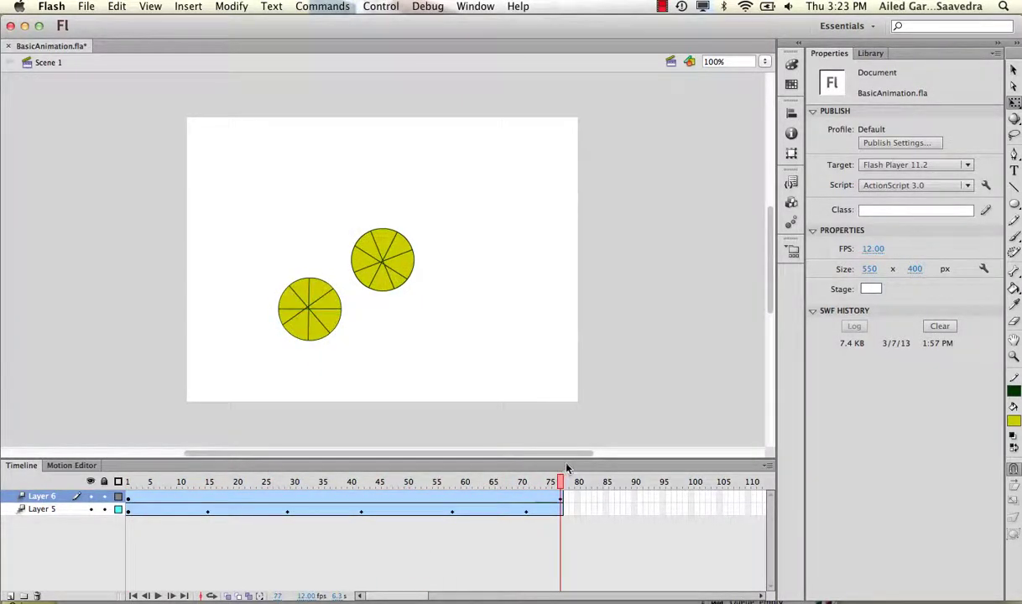
click(129, 483)
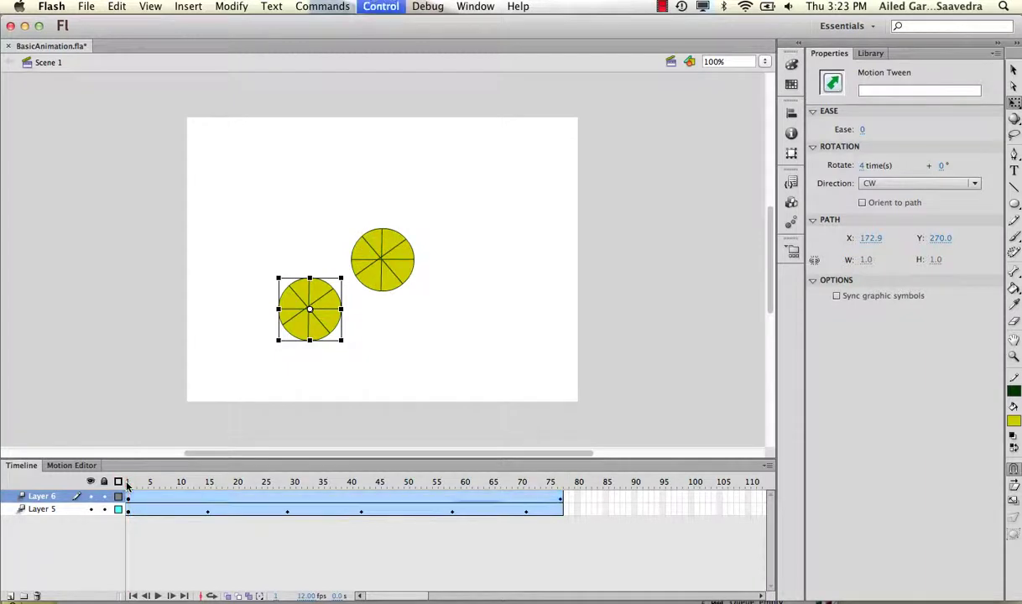
key(Return)
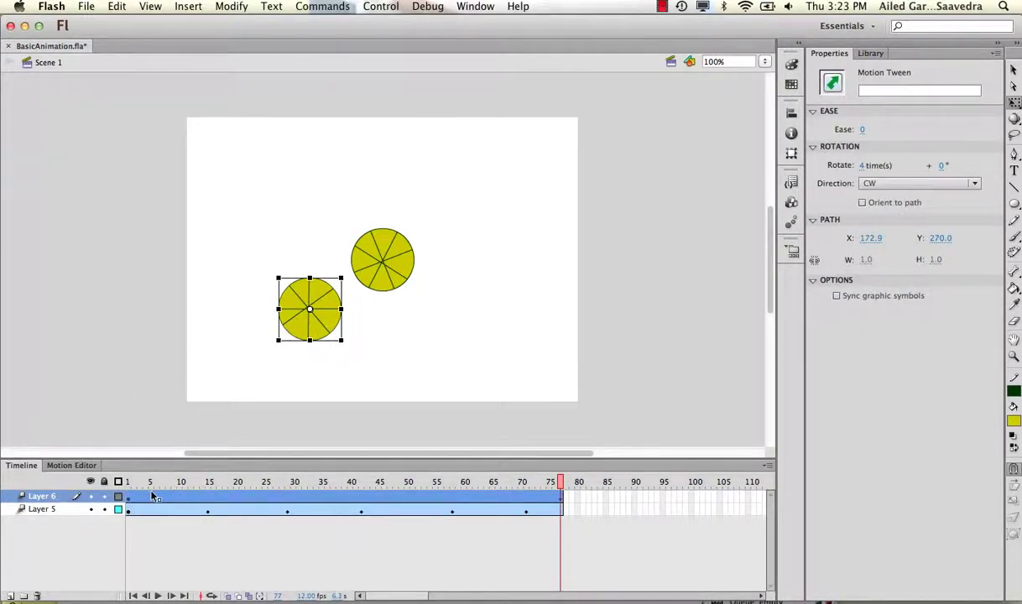
- Set the ease of the Layer 6 motion tween to 36 out
mouse_move(146, 481)
mouse_down()
mouse_move(129, 482)
mouse_move(140, 482)
mouse_up()
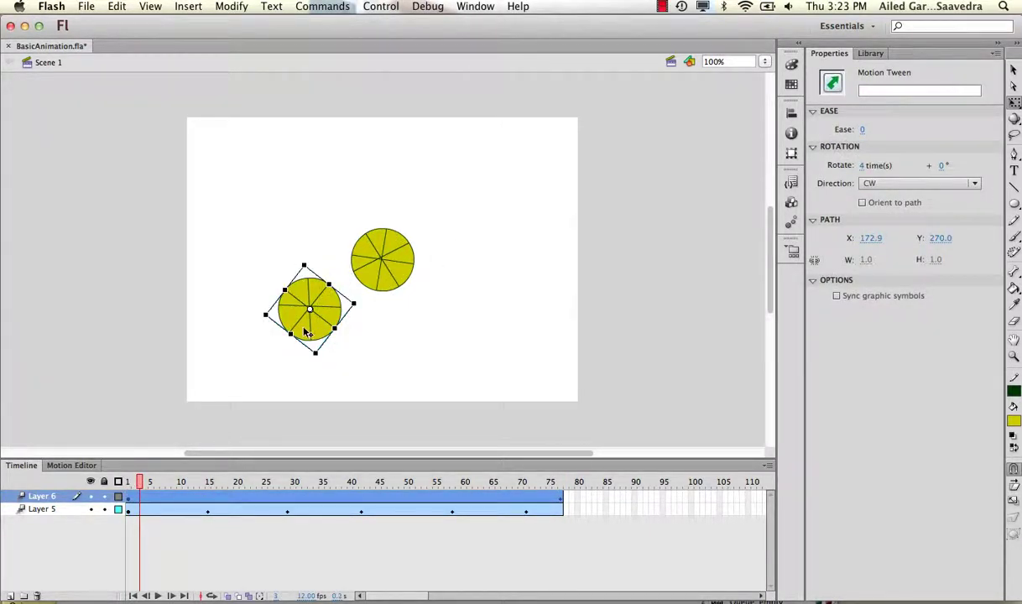
click(310, 501)
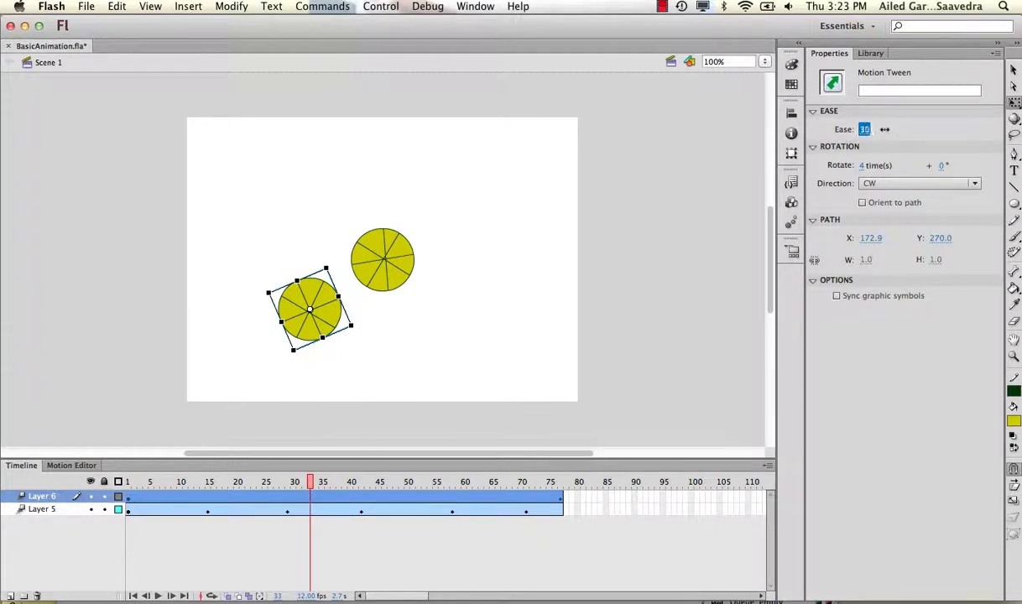
drag(885, 129, 890, 129)
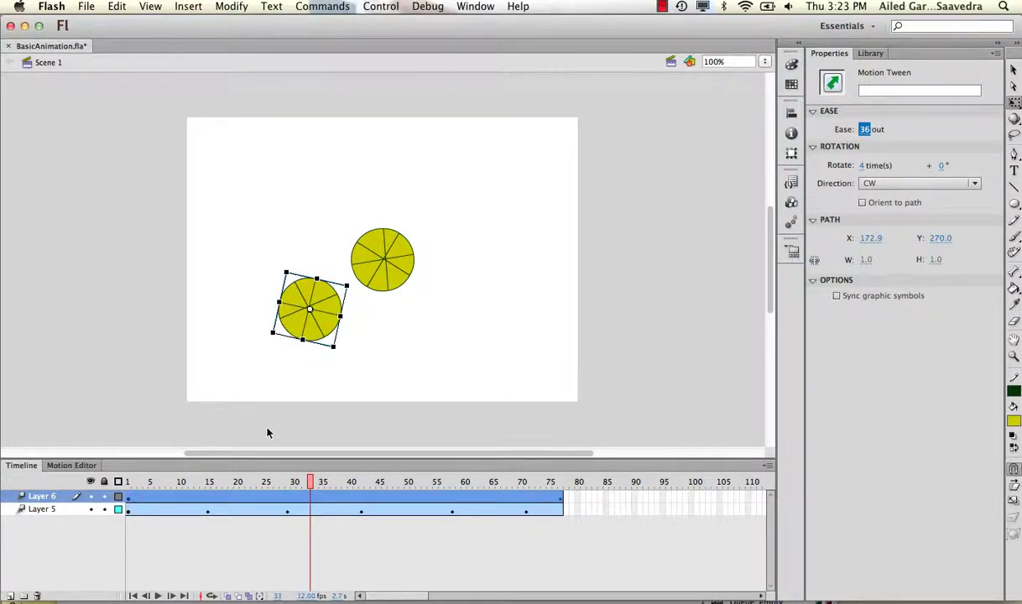
- Replay the animation from the first frames to check the second wheel's eased rotation
click(133, 483)
key(Return)
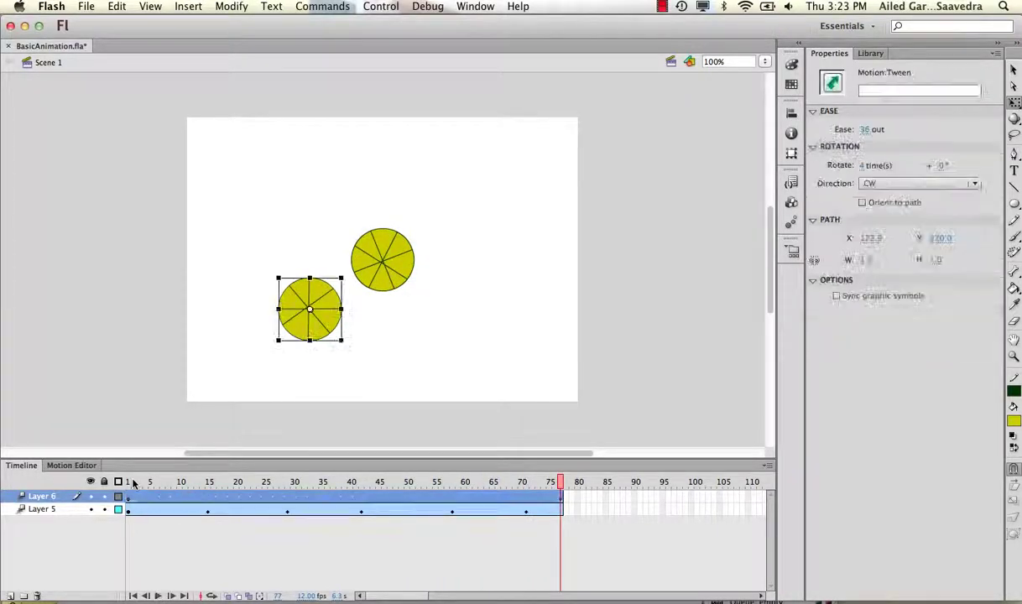
click(130, 480)
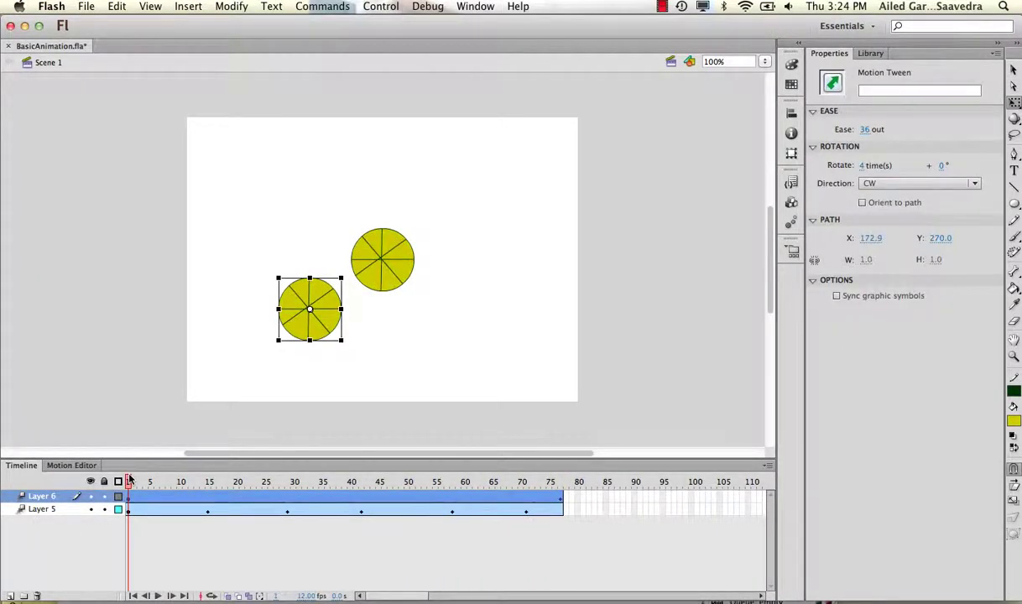
key(Return)
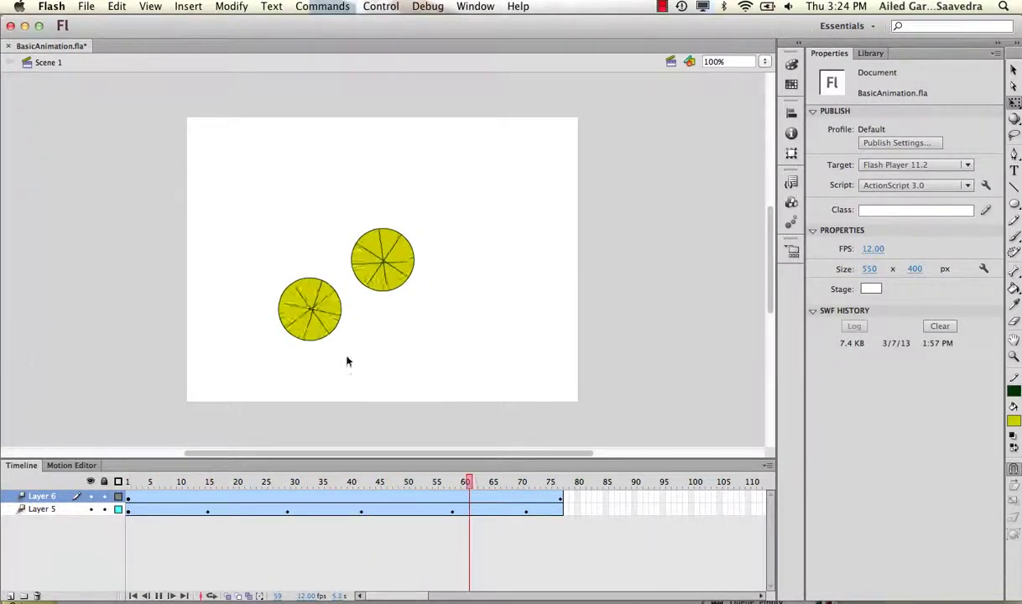
- Hide Layer 5 so that only the second wheel shows on the stage
click(90, 510)
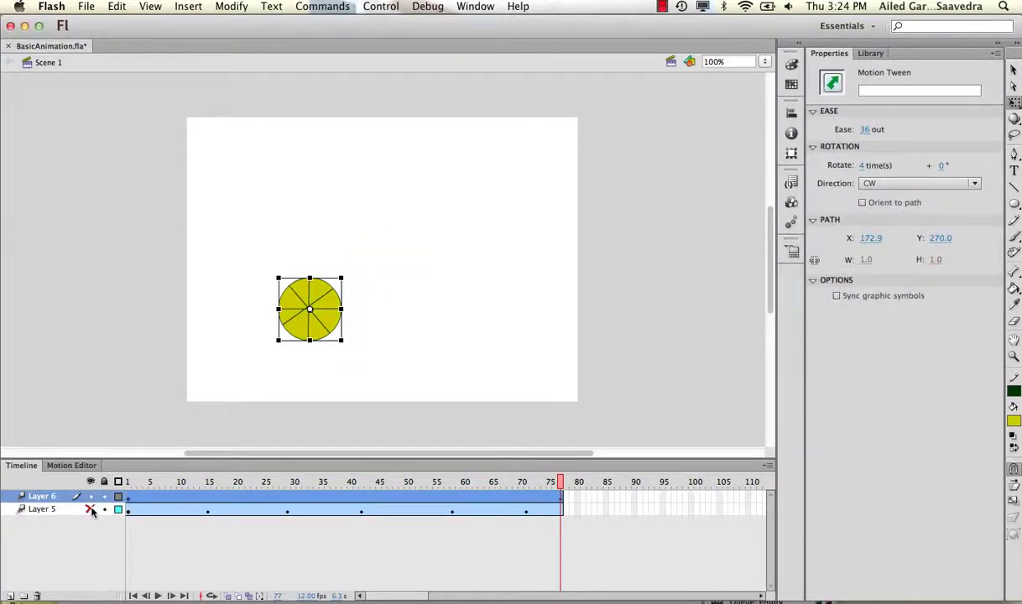
- Play the second wheel's animation, set the ease of the Layer 6 motion tween to 0, and replay it from frame 1
key(Return)
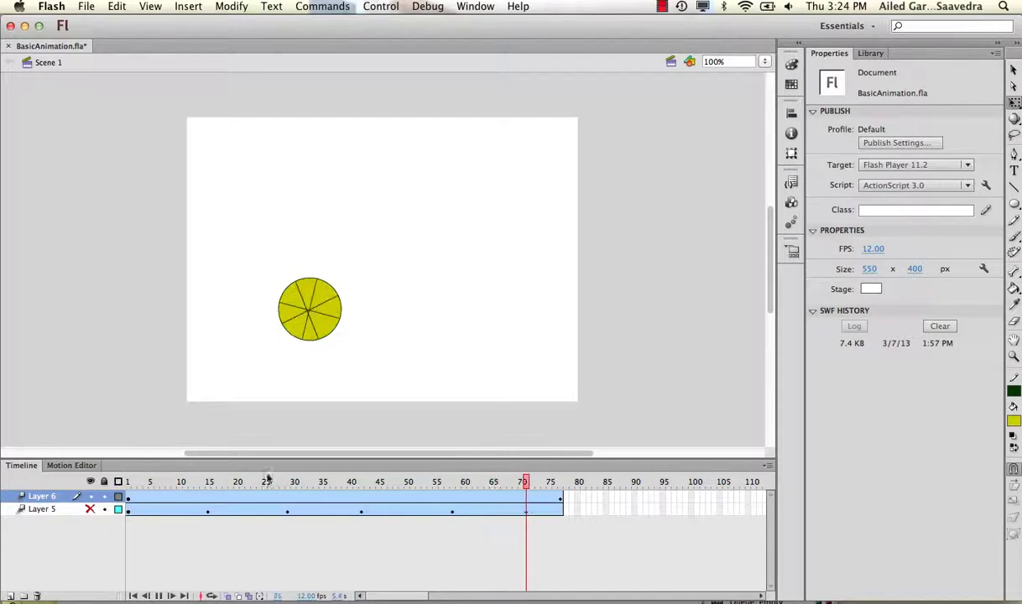
click(319, 504)
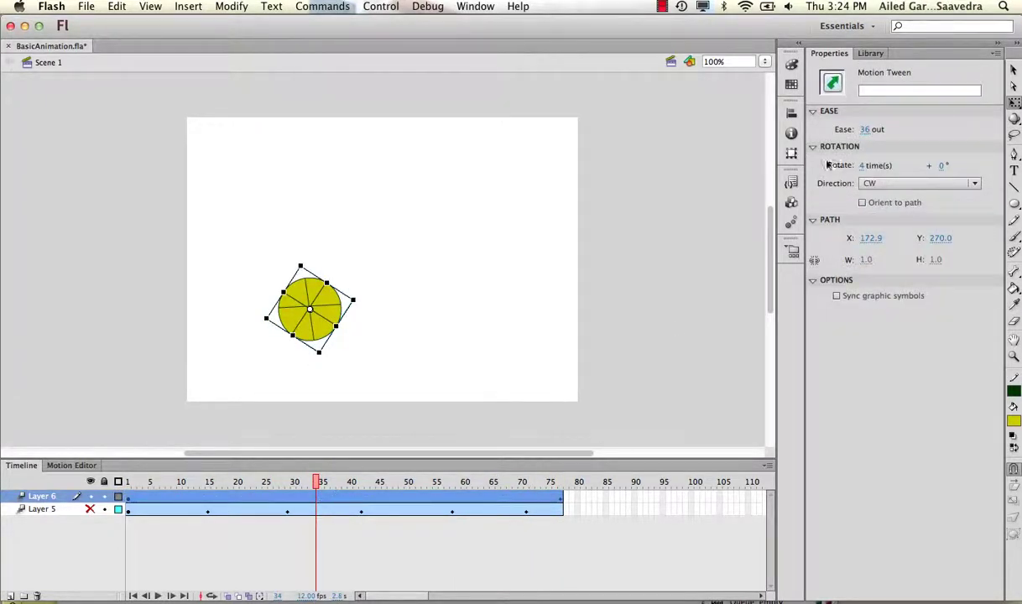
click(864, 130)
mouse_move(845, 130)
mouse_down()
mouse_move(832, 129)
mouse_move(842, 129)
mouse_up()
drag(154, 476, 127, 482)
key(Return)
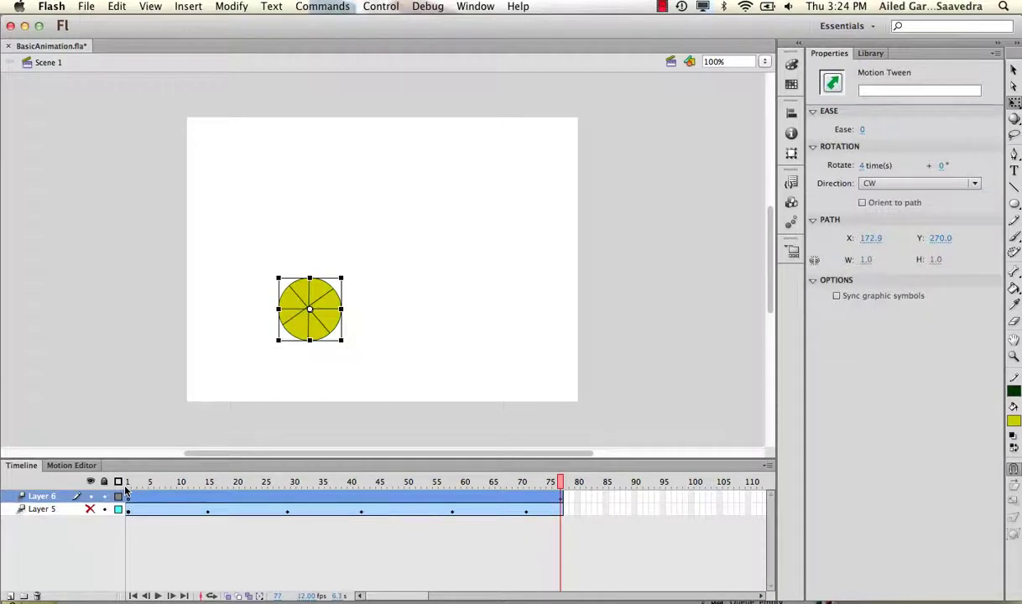
- Set the ease of the Layer 6 motion tween to -42 in and replay the animation from frame 1
click(167, 497)
click(333, 496)
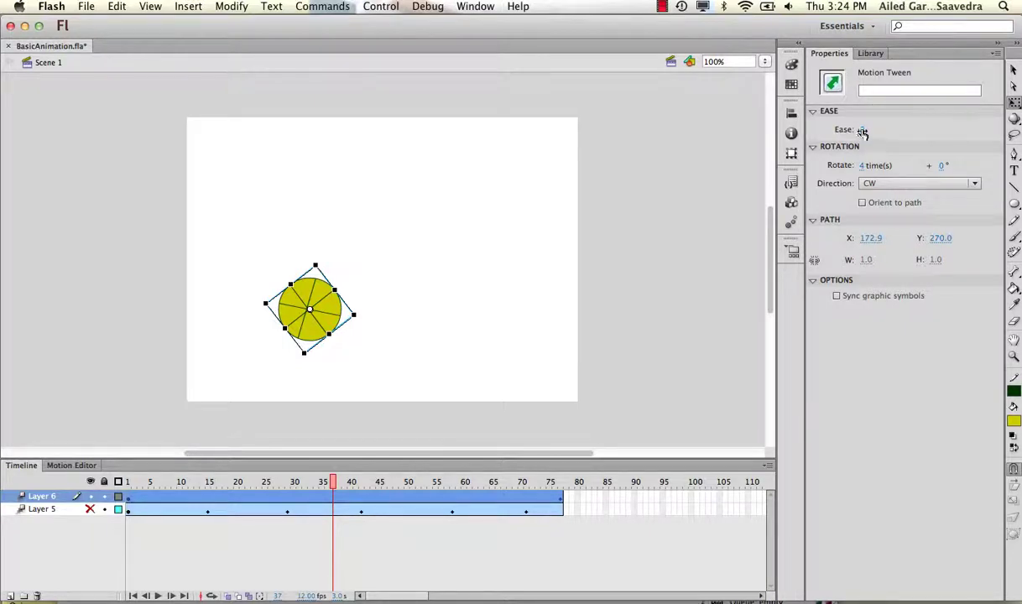
drag(862, 133, 851, 132)
click(126, 481)
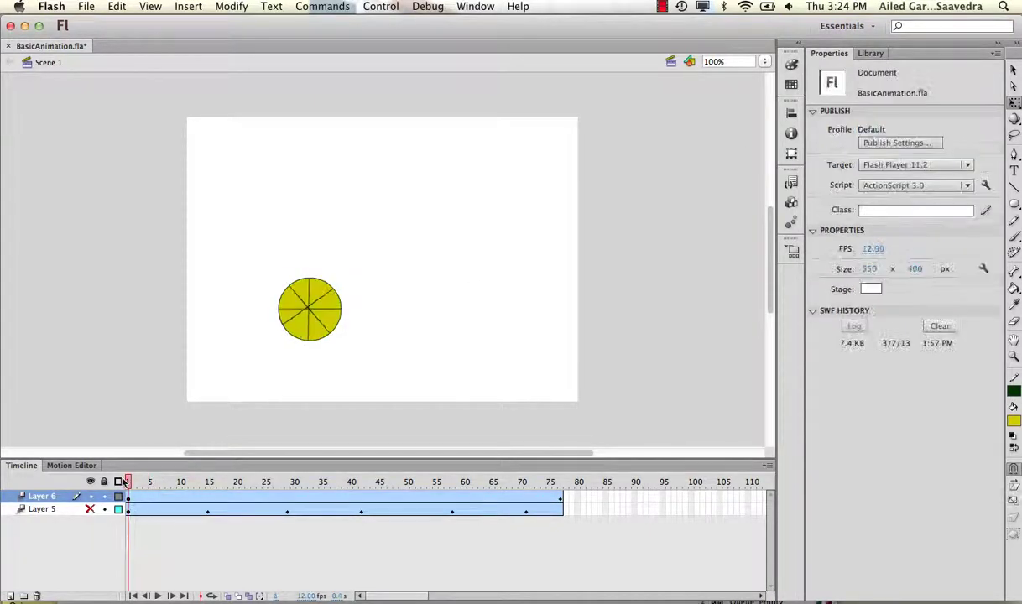
key(Return)
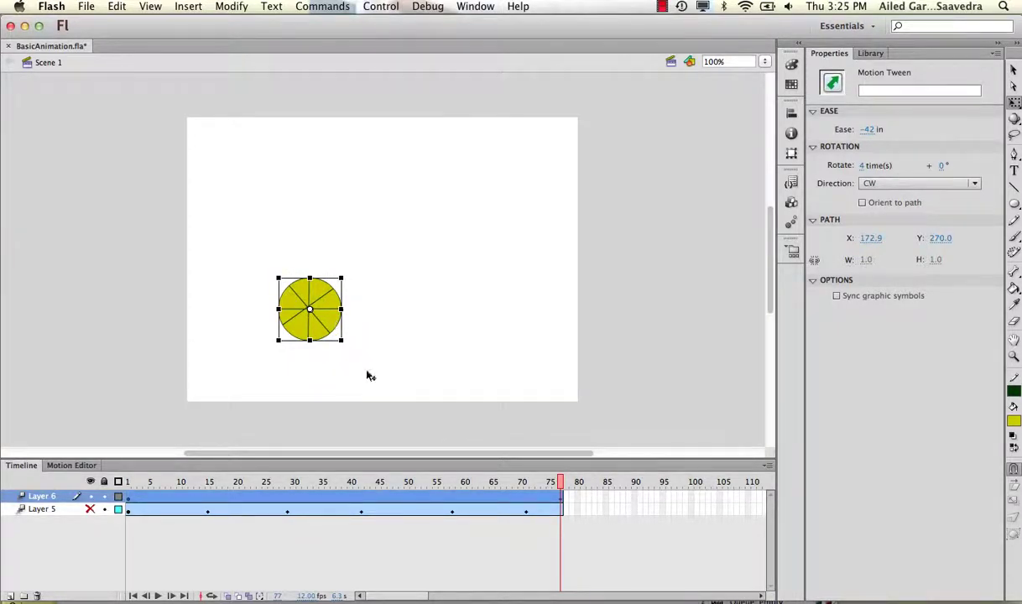
- Return the playhead to frame 1 and show Layer 5 again so both wheels are on the stage
drag(480, 486, 128, 481)
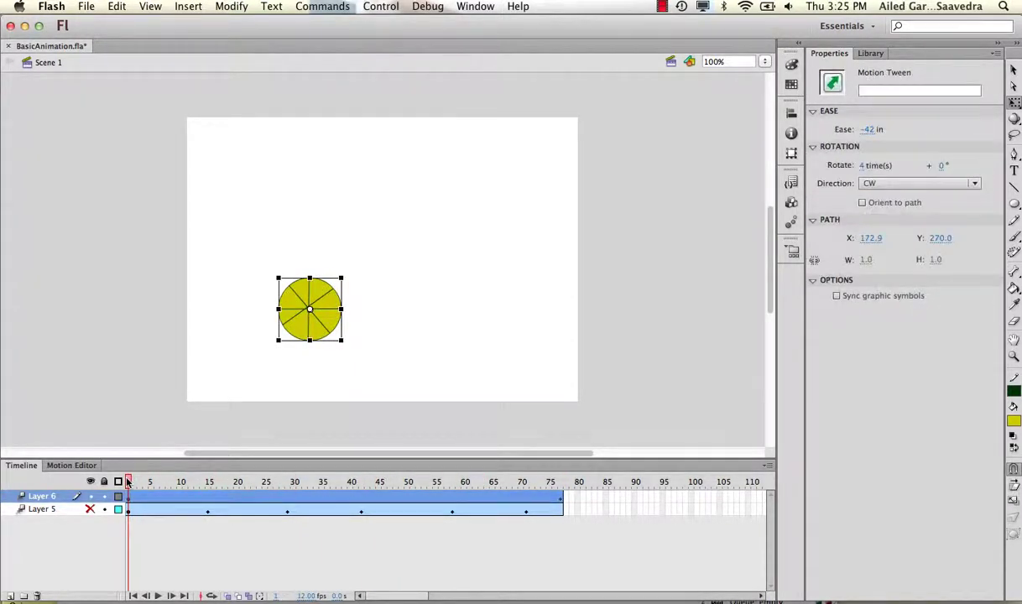
click(90, 508)
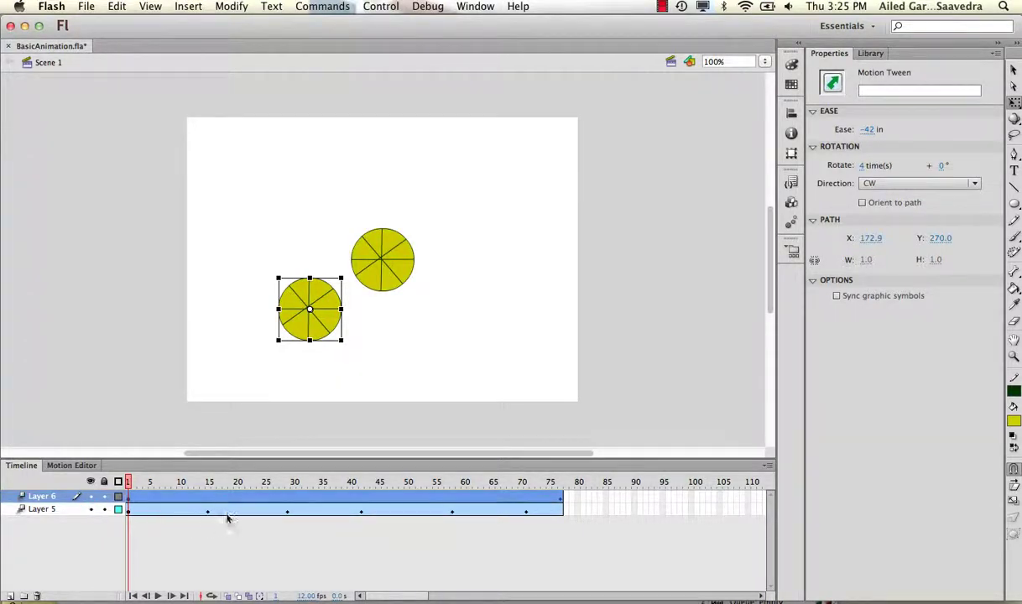
mouse_move(133, 481)
mouse_down()
mouse_move(147, 481)
mouse_move(128, 482)
mouse_up()
- Select each wheel and frames 9 and 50 of the Layer 6 tween to compare their instance and motion tween properties
click(128, 496)
click(393, 237)
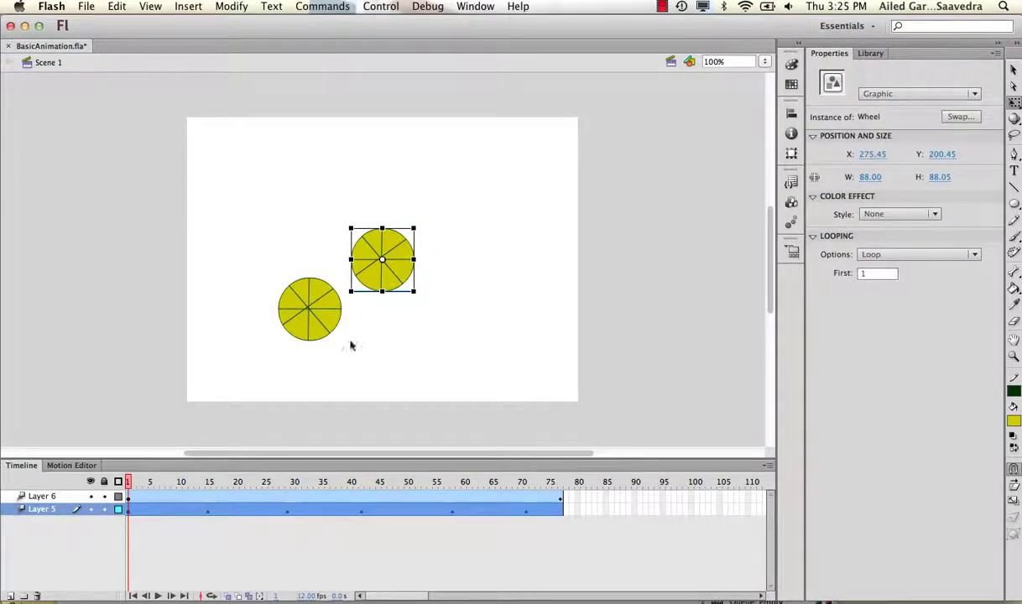
click(176, 496)
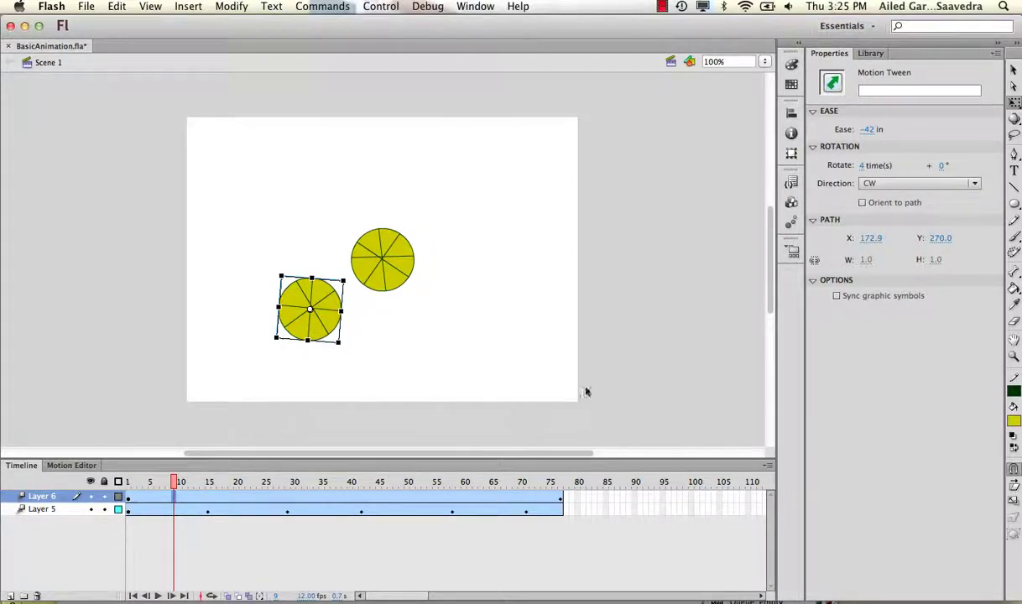
click(408, 496)
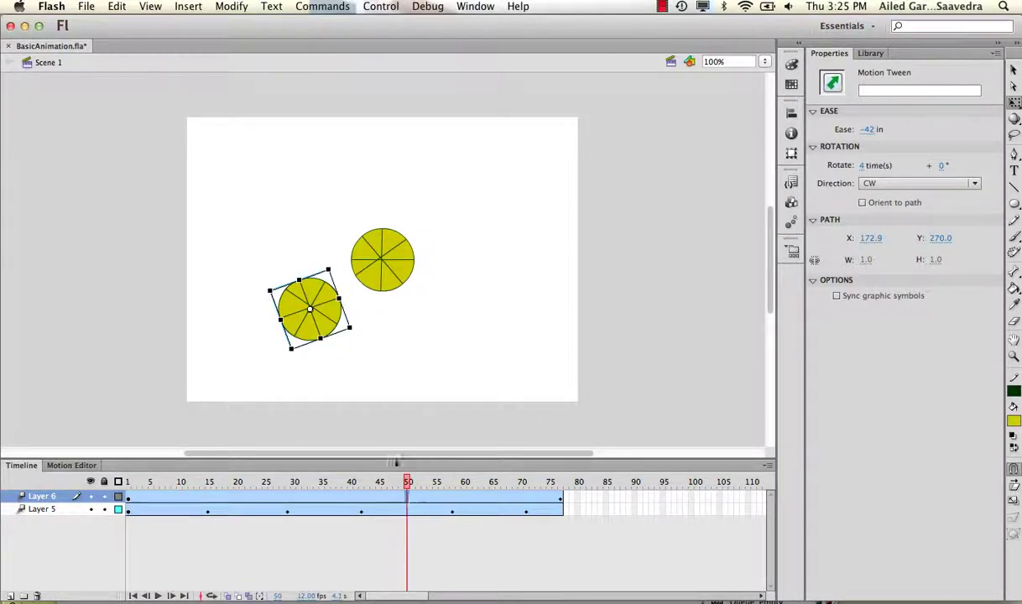
click(321, 325)
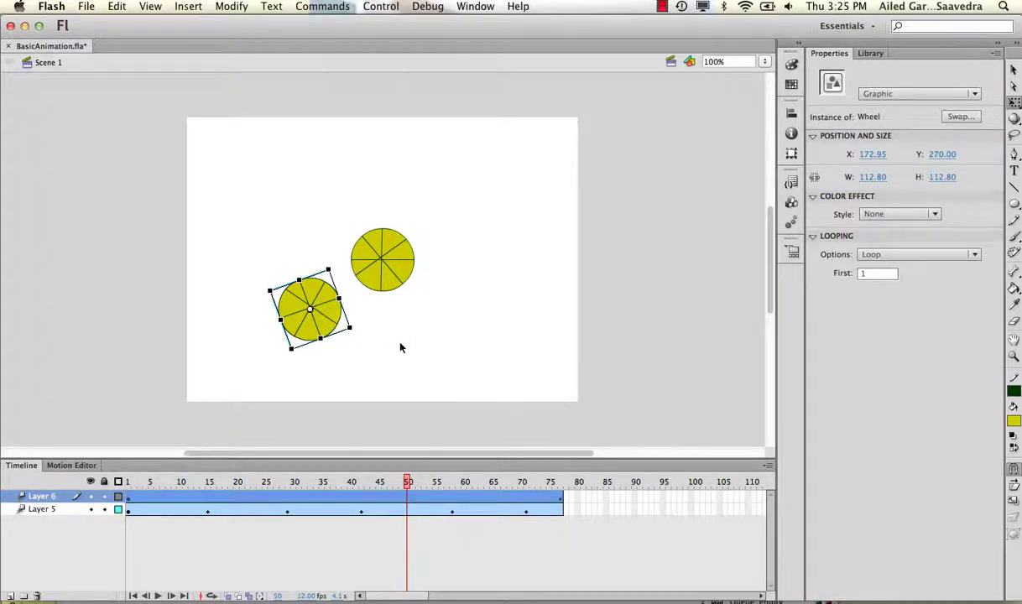